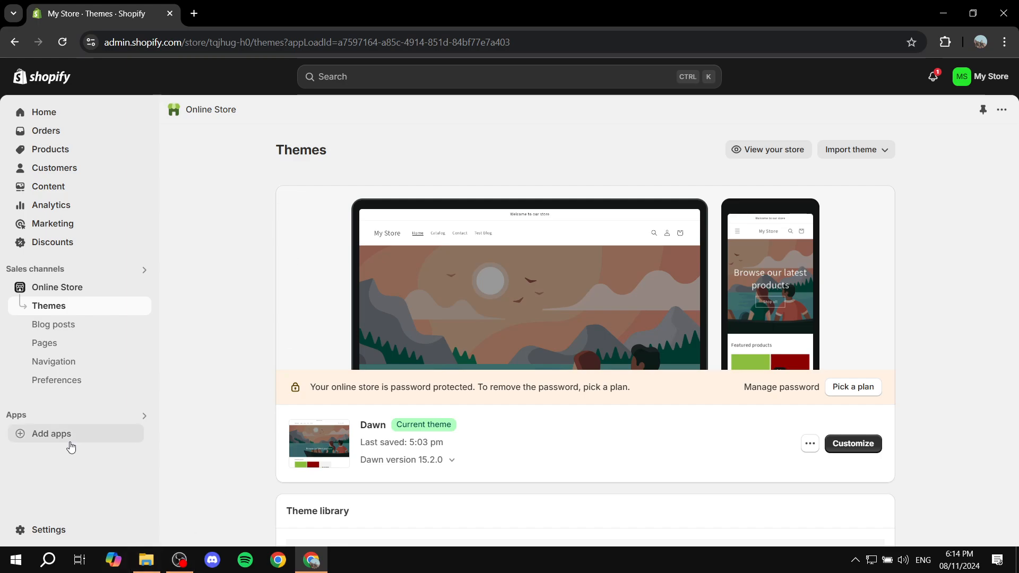
Open the Shopify App Store from the store admin and search for "affiliate" apps.
click(47, 433)
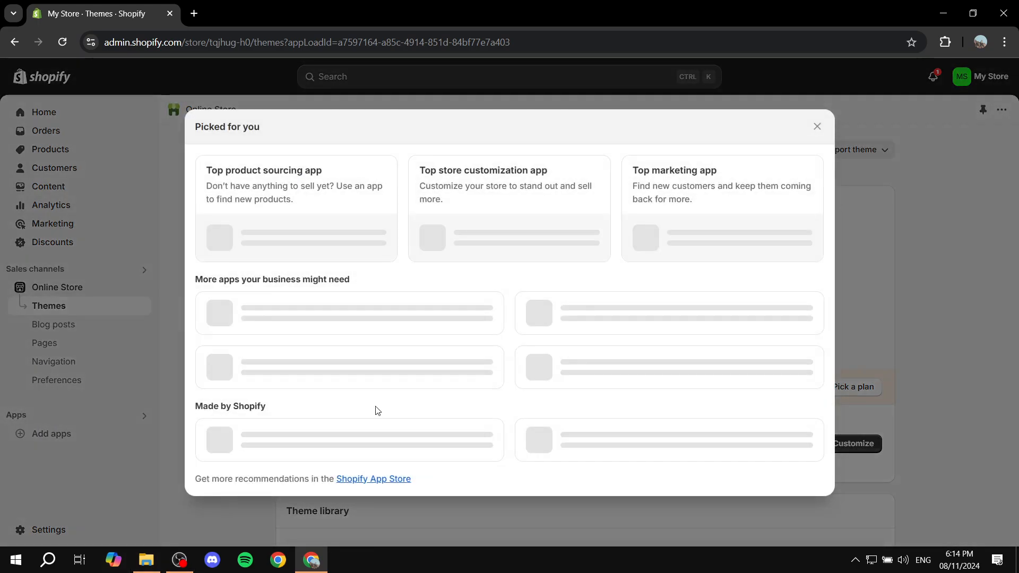
scroll(457, 424, down, 1)
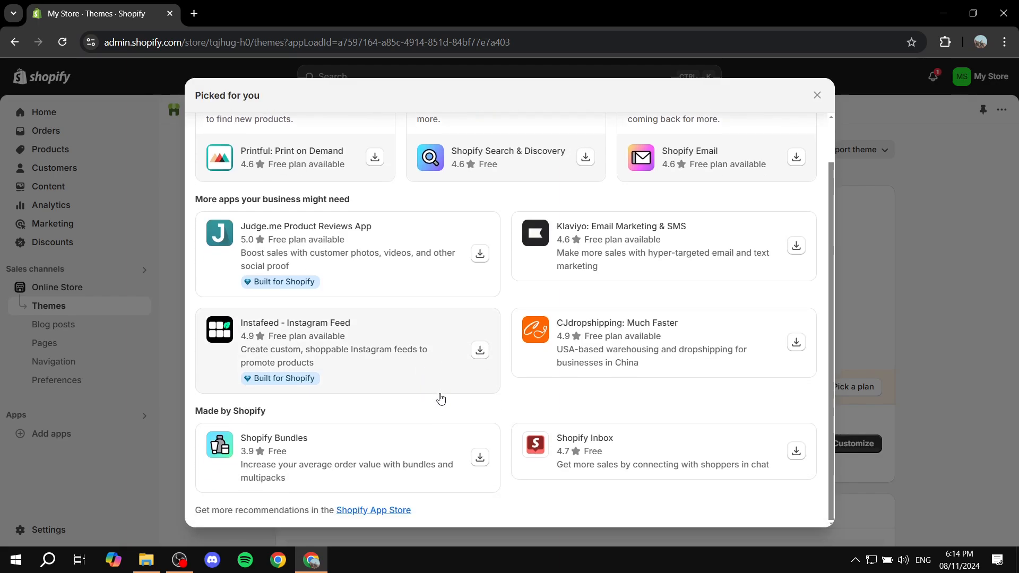
click(399, 511)
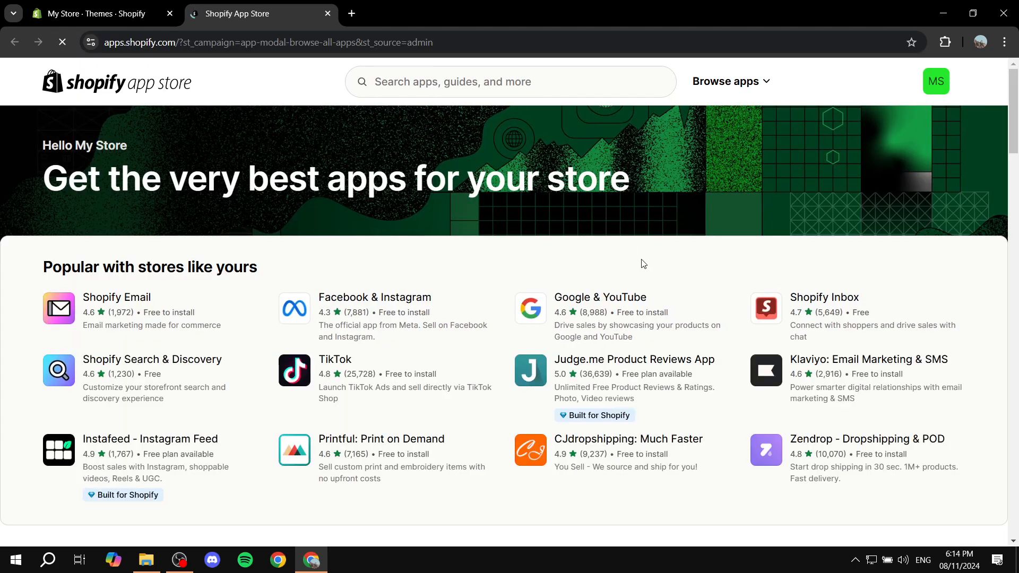
click(446, 72)
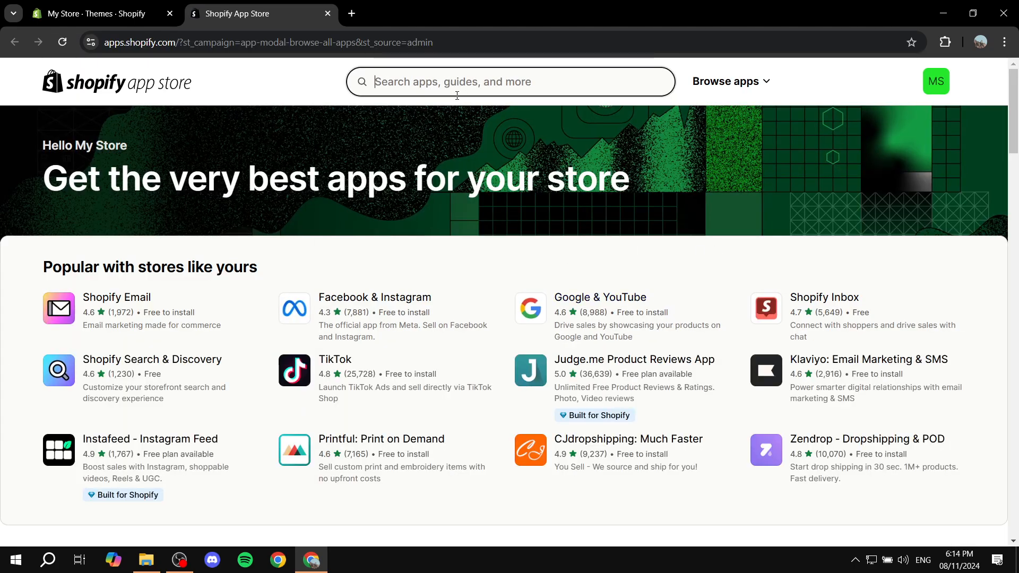
click(432, 116)
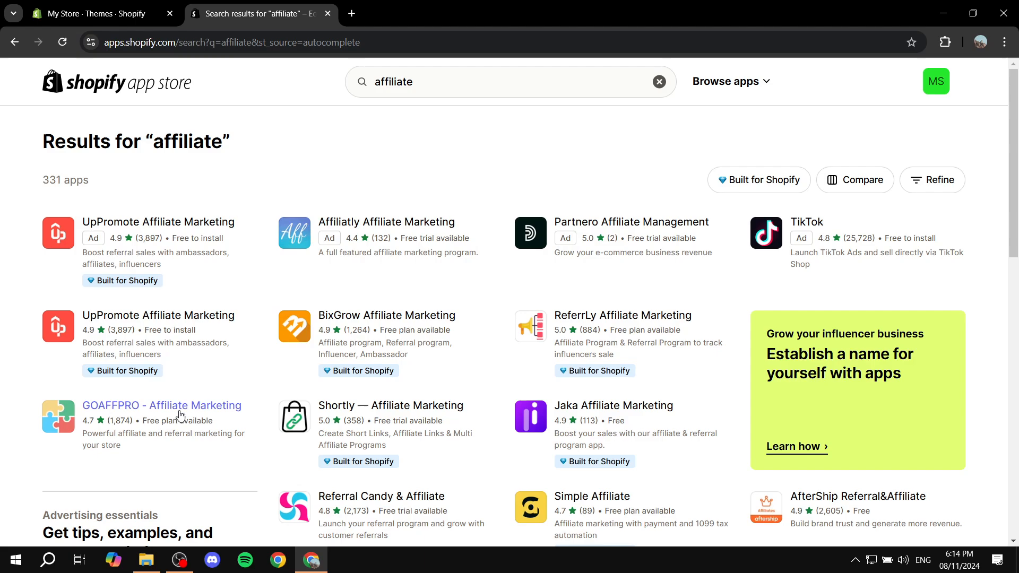
Open the GOAFFPRO - Affiliate Marketing listing and start its installation.
click(432, 346)
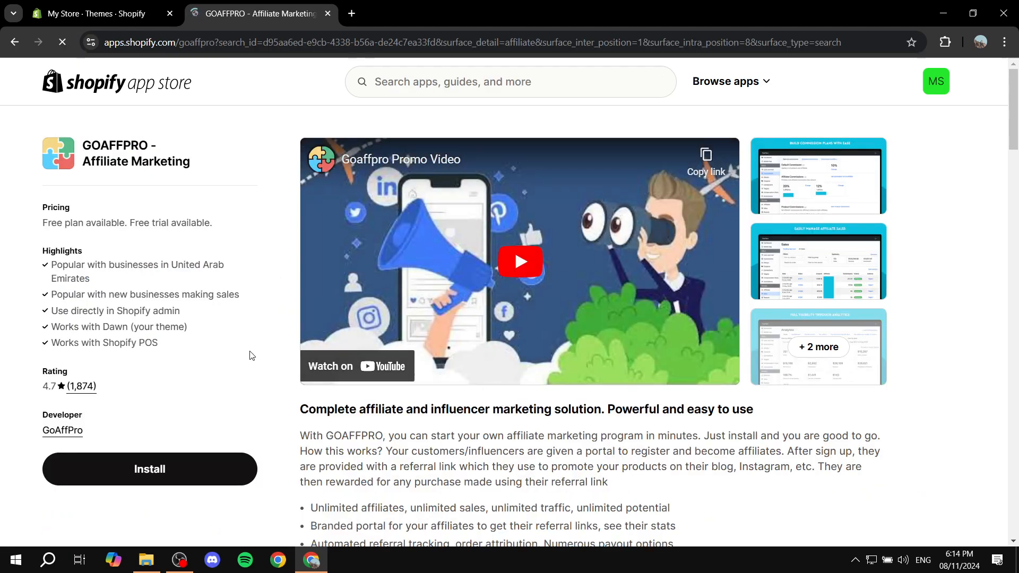
click(182, 467)
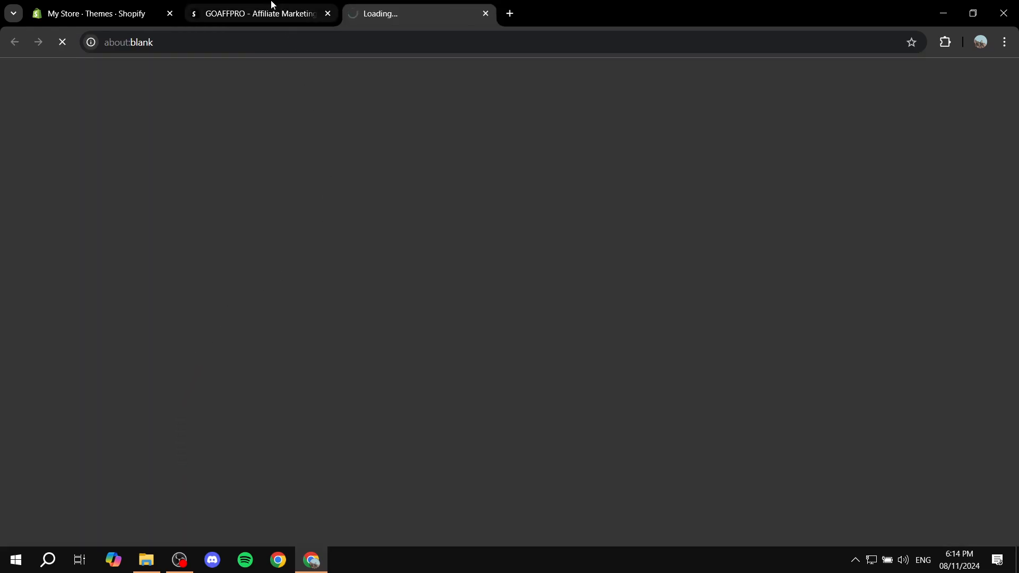
Examine the prices and included features of GOAFFPRO's Free and Premium plans on its App Store listing.
scroll(223, 266, down, 10)
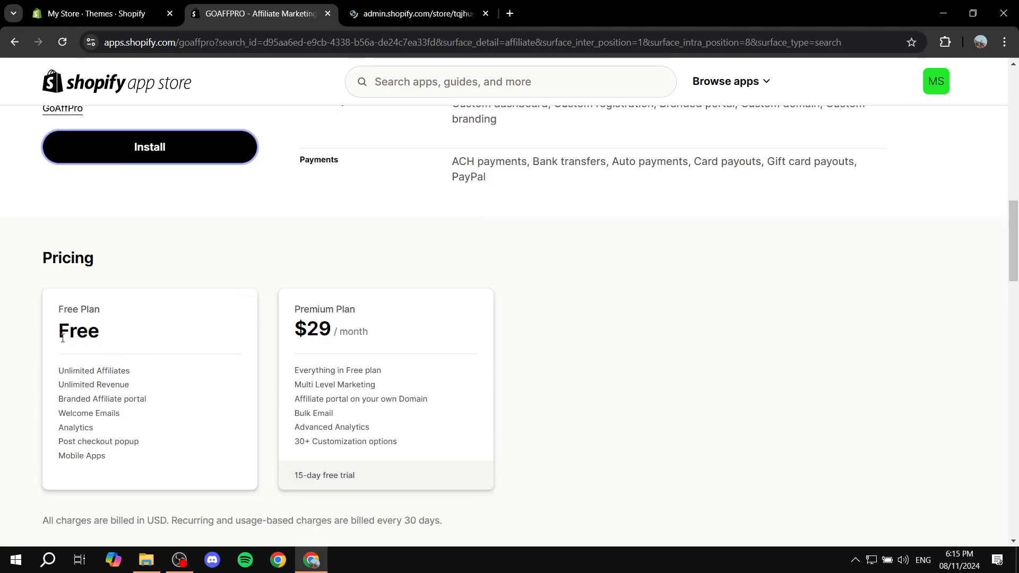
drag(60, 332, 121, 333)
click(121, 332)
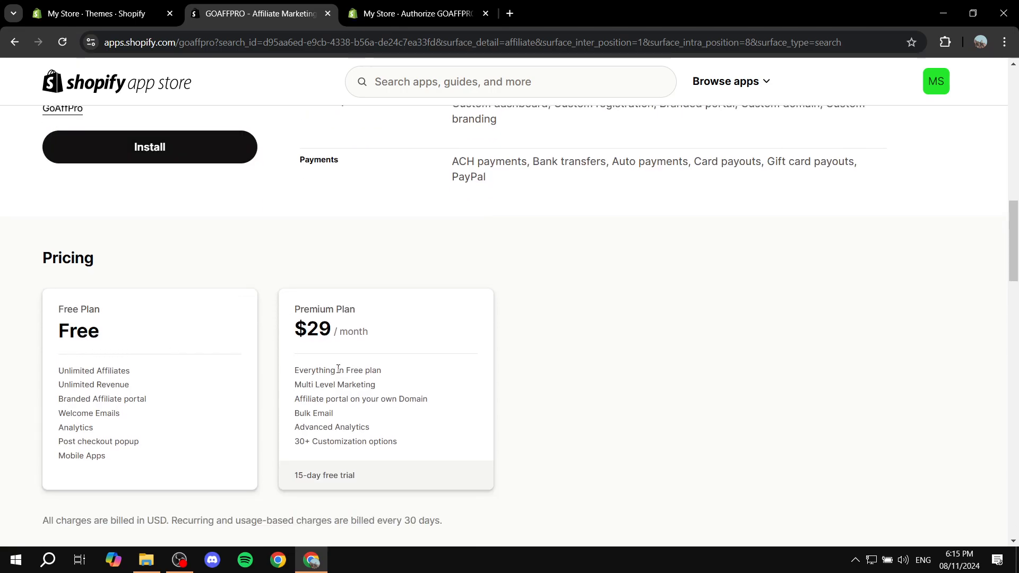
drag(291, 338, 382, 336)
click(383, 336)
drag(50, 369, 182, 468)
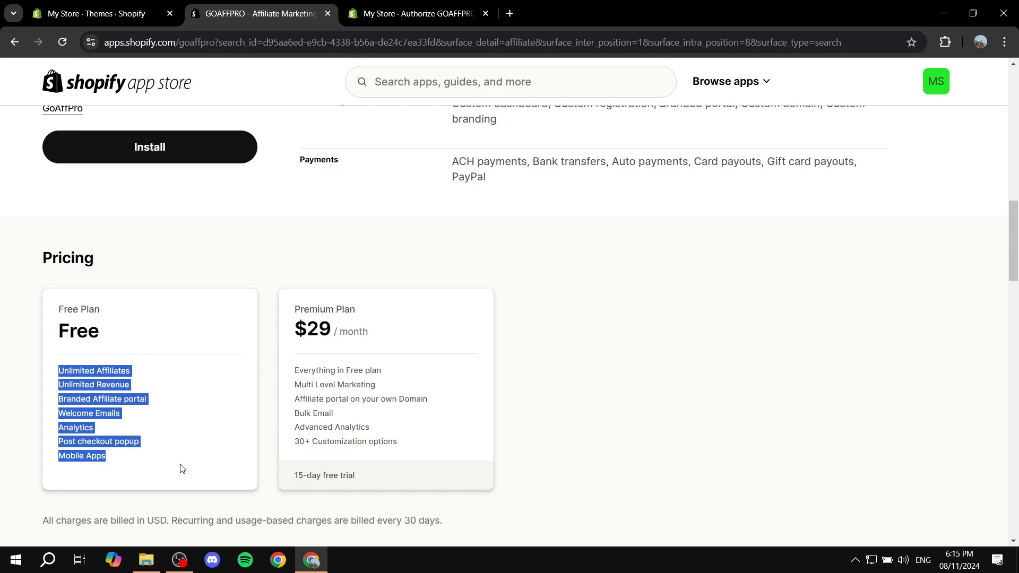
click(183, 469)
scroll(413, 338, up, 10)
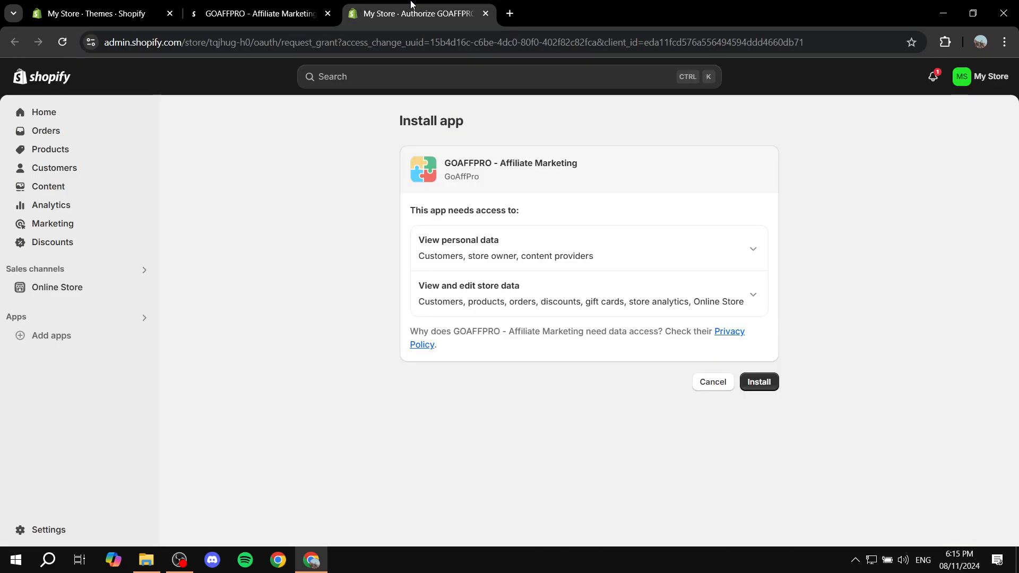
Approve the GOAFFPRO installation with the requested data access and start the app's guided setup.
key(ctrl+Tab)
click(773, 378)
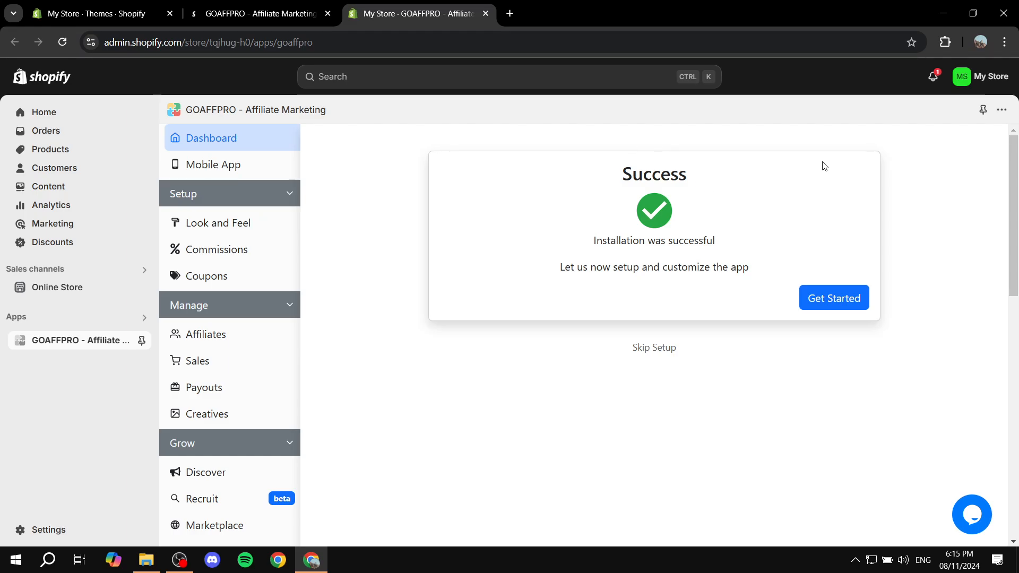
click(864, 300)
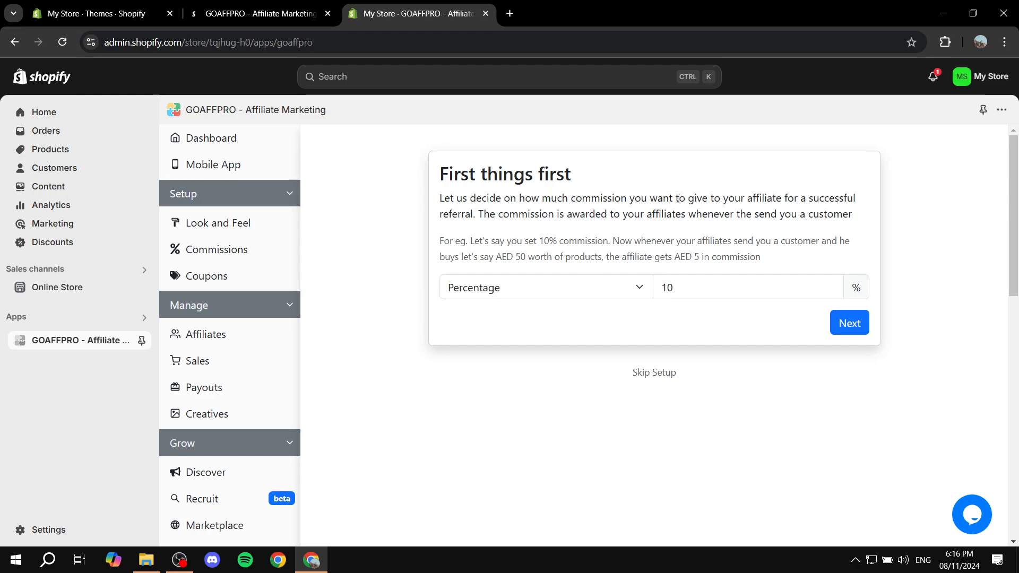
Review the commission types, keep the affiliate commission at a percentage of 10%, and continue the setup.
drag(438, 198, 856, 204)
click(857, 204)
click(544, 289)
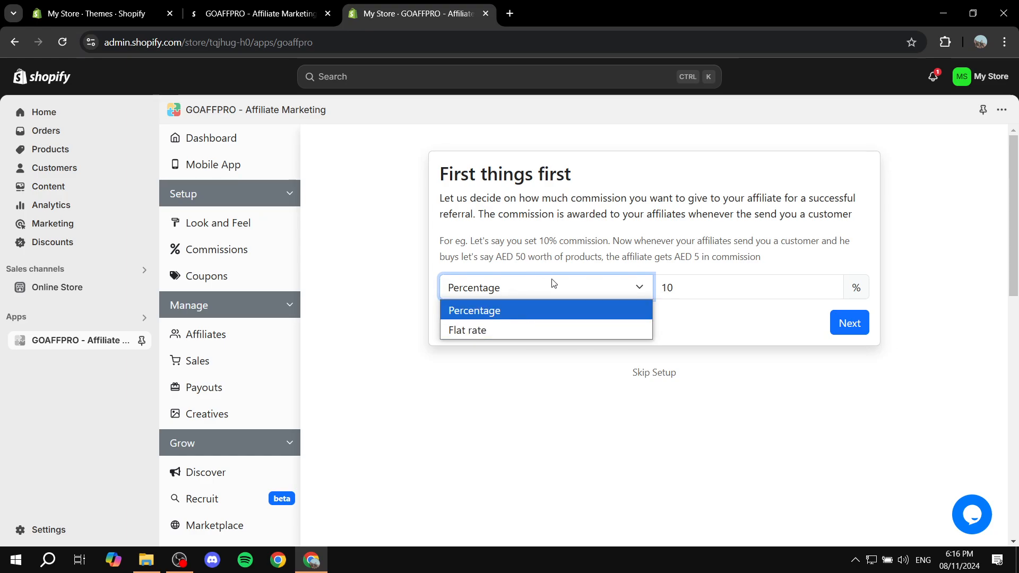
click(569, 289)
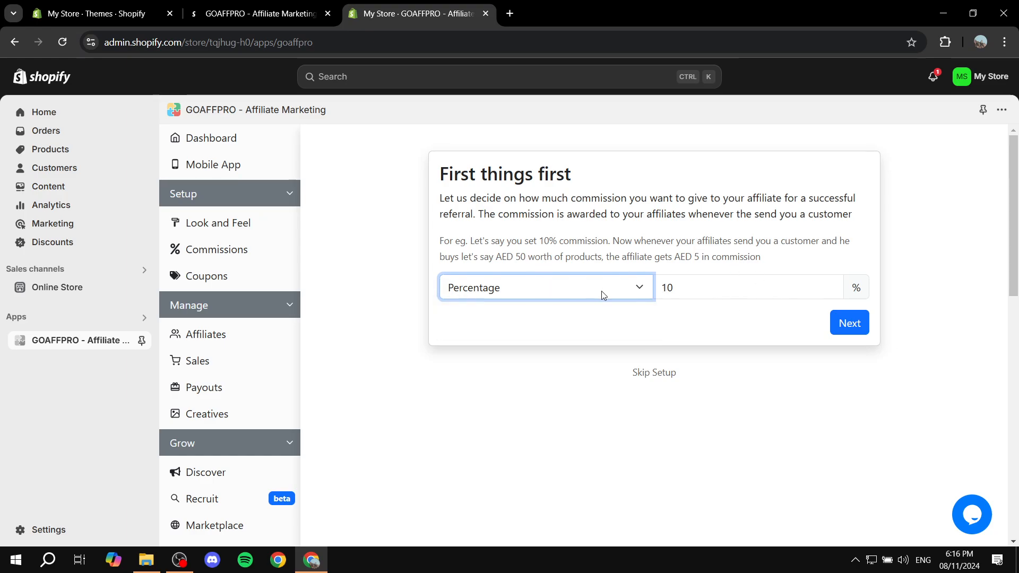
click(578, 292)
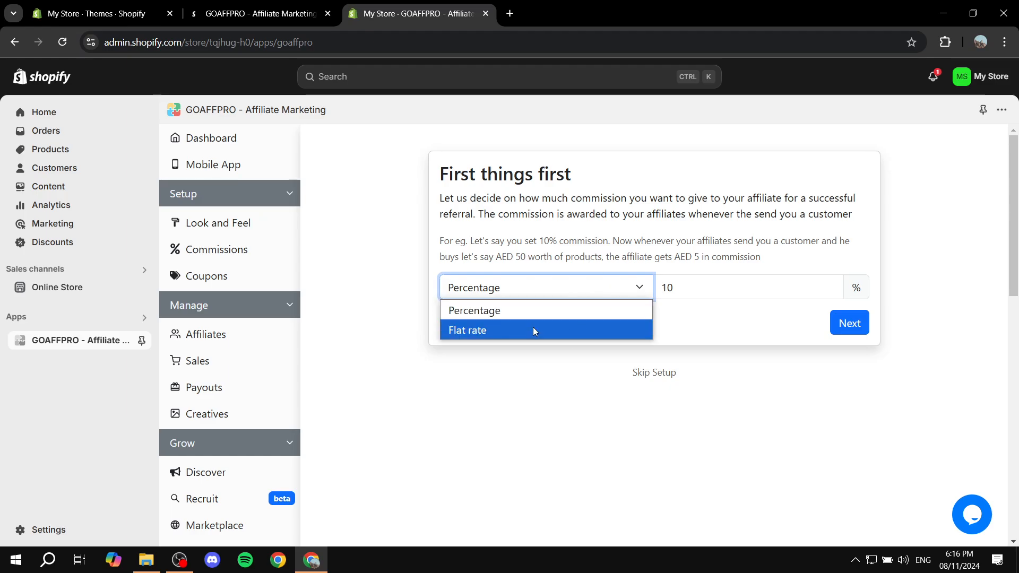
click(564, 287)
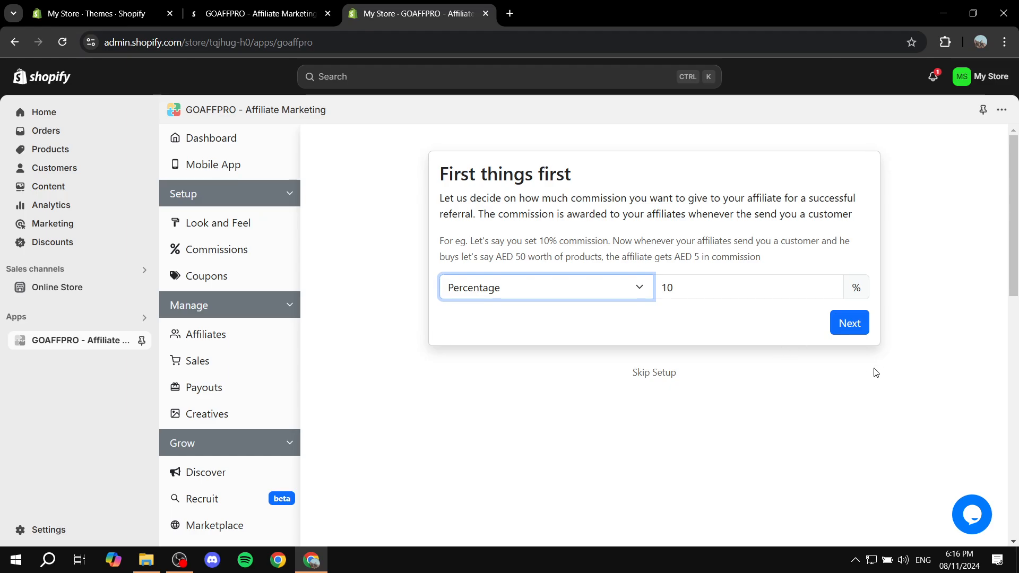
click(849, 323)
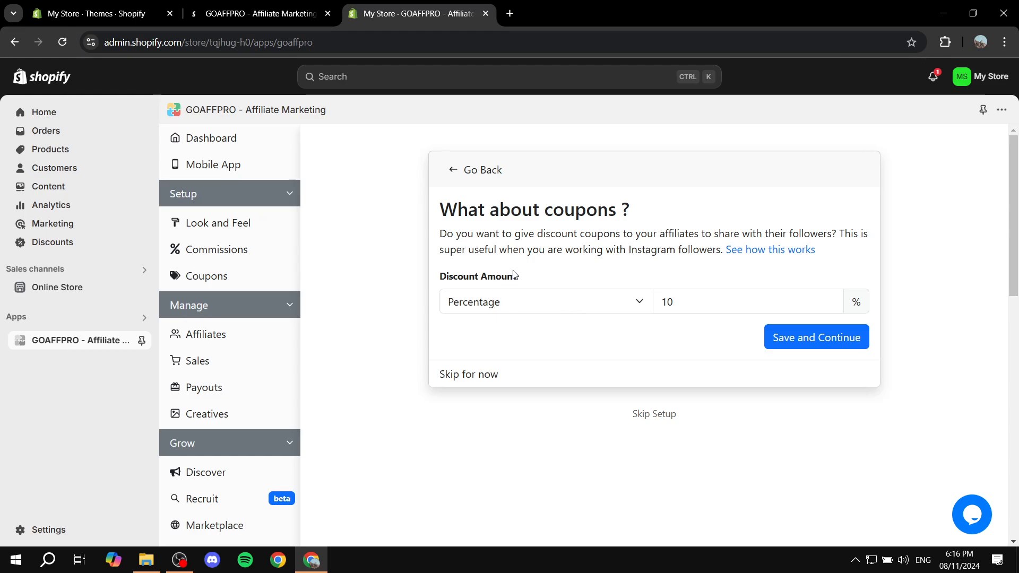
Keep the affiliate coupon discount as a percentage of 10% and save it.
click(538, 301)
click(541, 300)
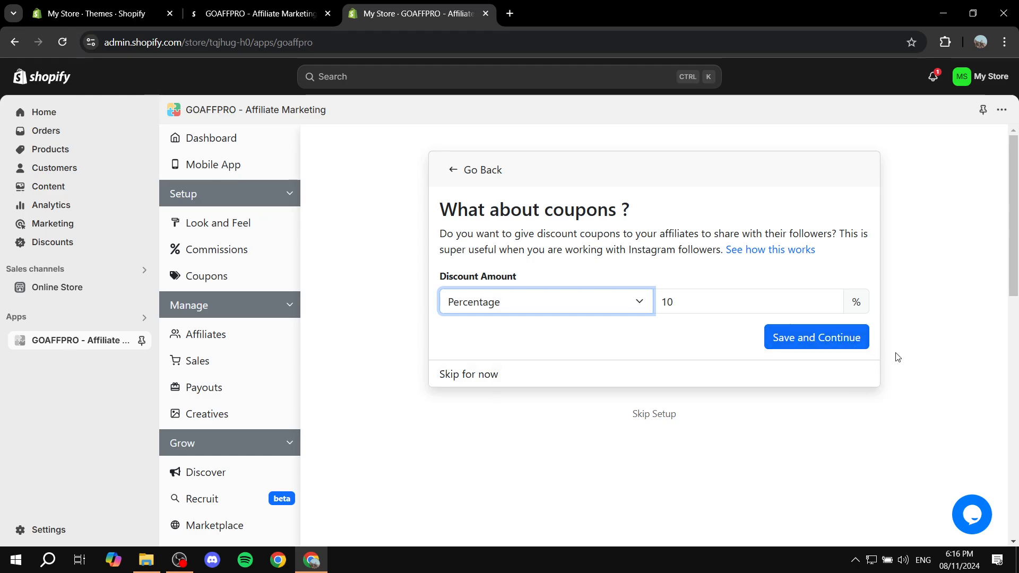
click(850, 339)
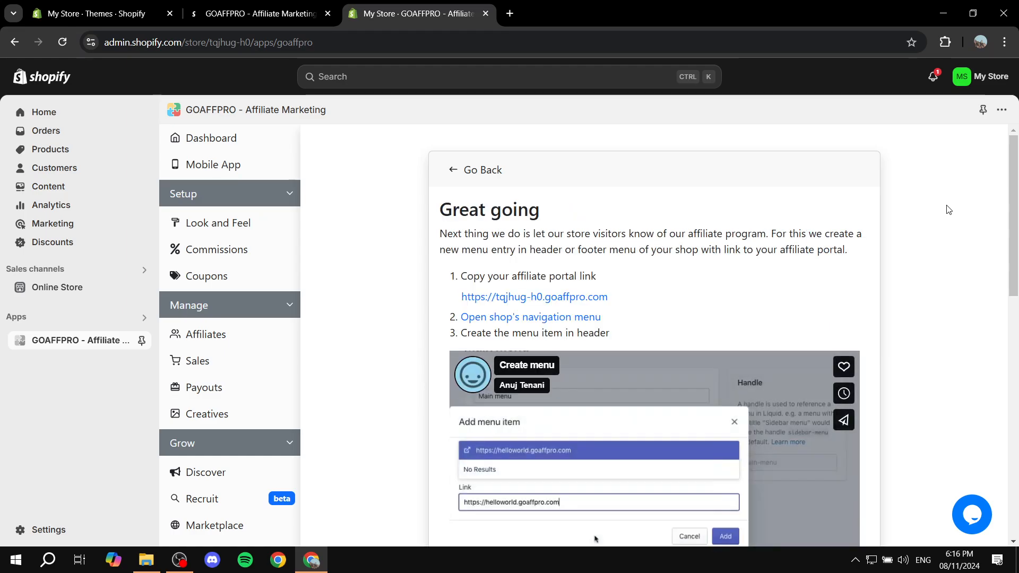
Open the main menu for editing in the online store's navigation settings.
scroll(711, 223, down, 1)
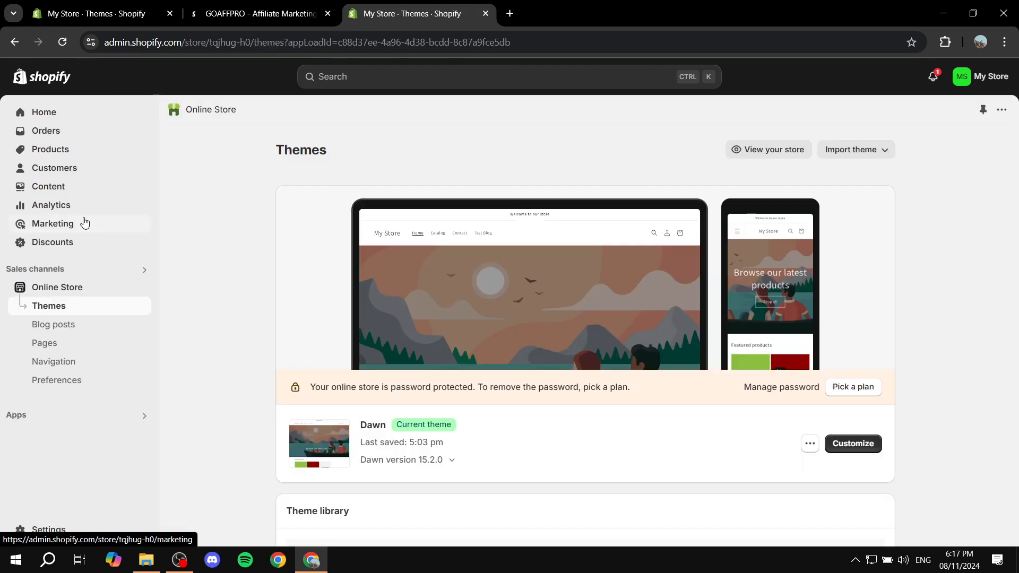
click(47, 362)
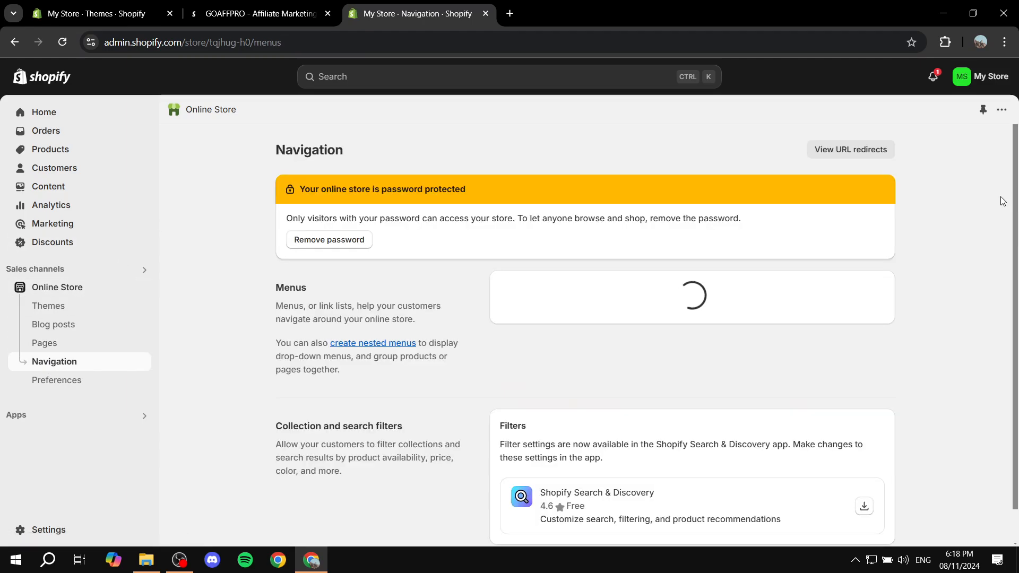
click(514, 366)
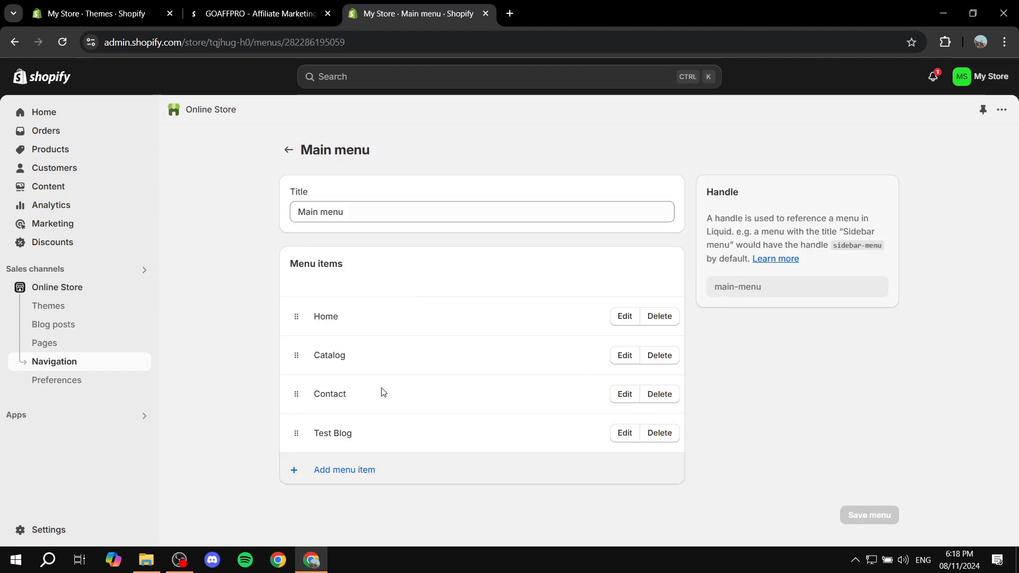
click(353, 470)
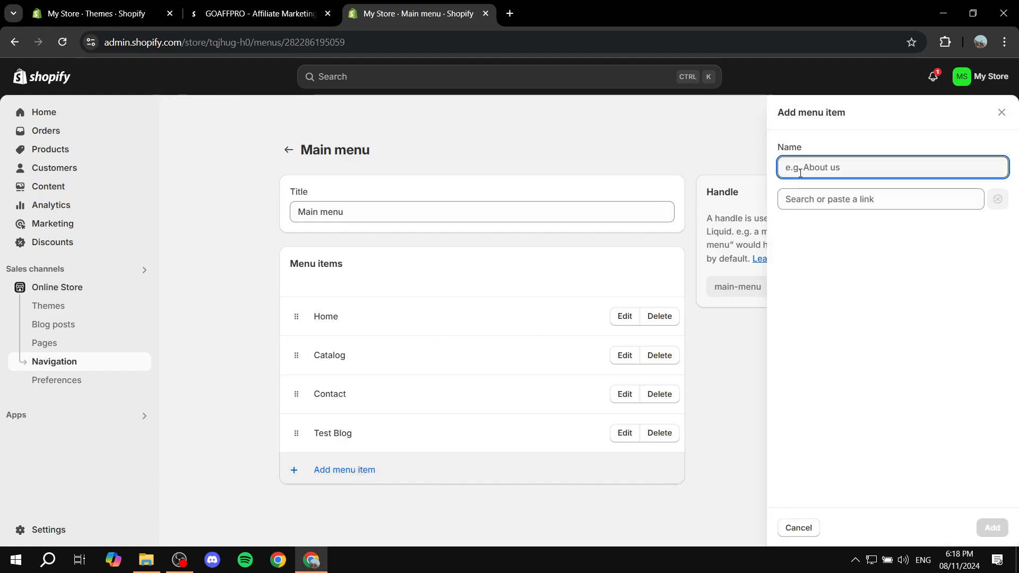
text(Affiliate)
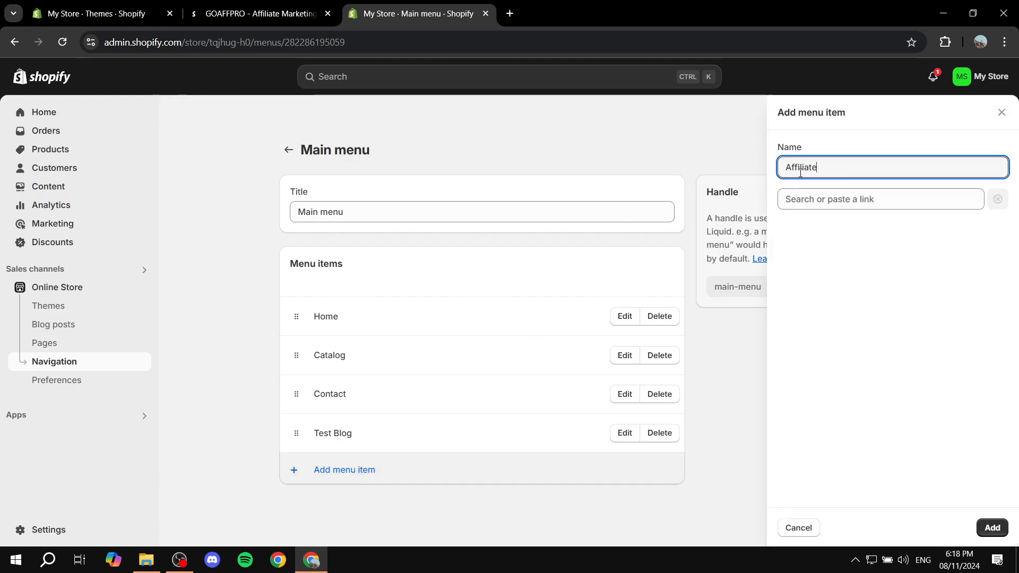
text( Progam)
key(Tab)
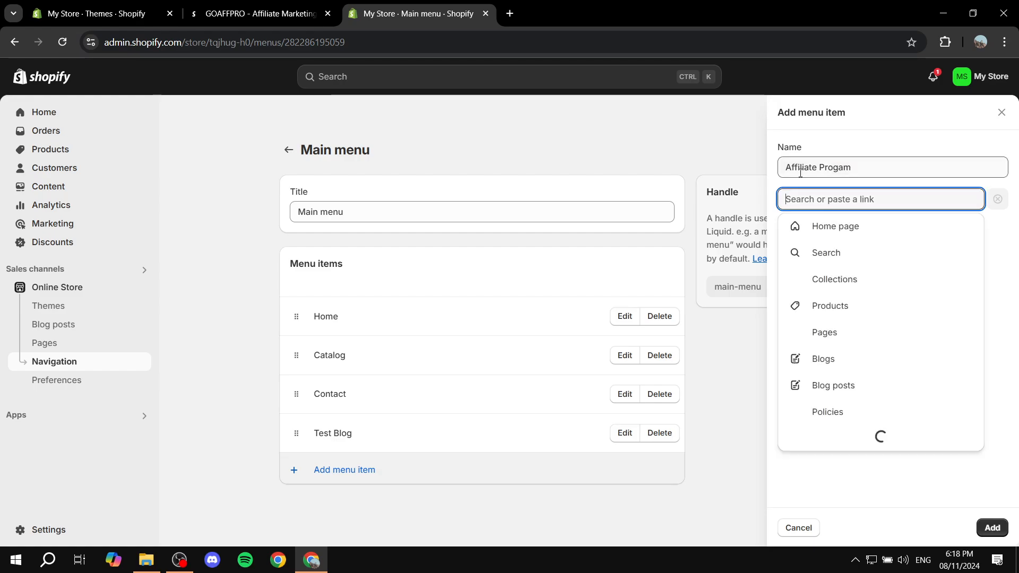
text(https://tqjhug-h0.goaffpro.com)
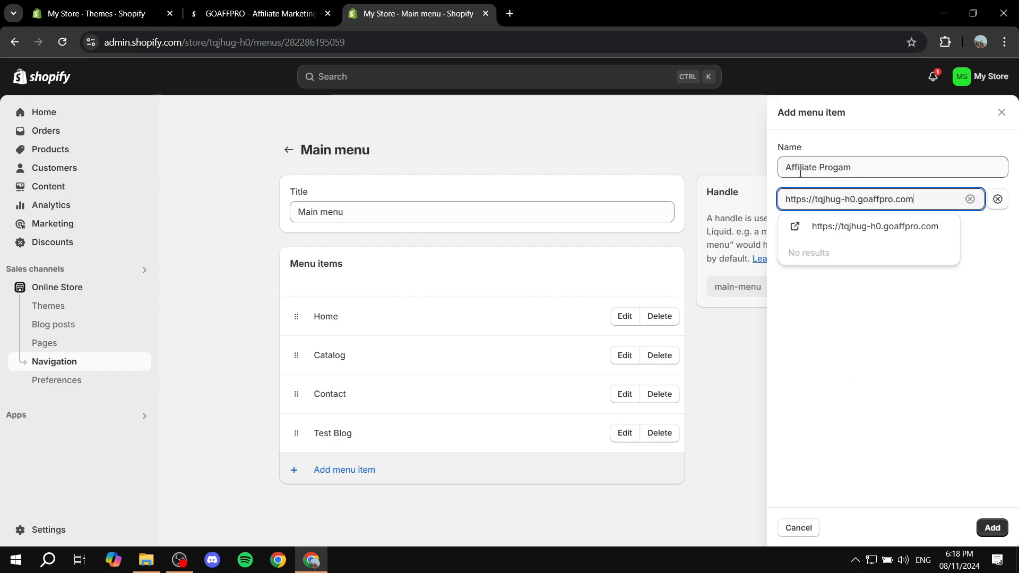
click(996, 529)
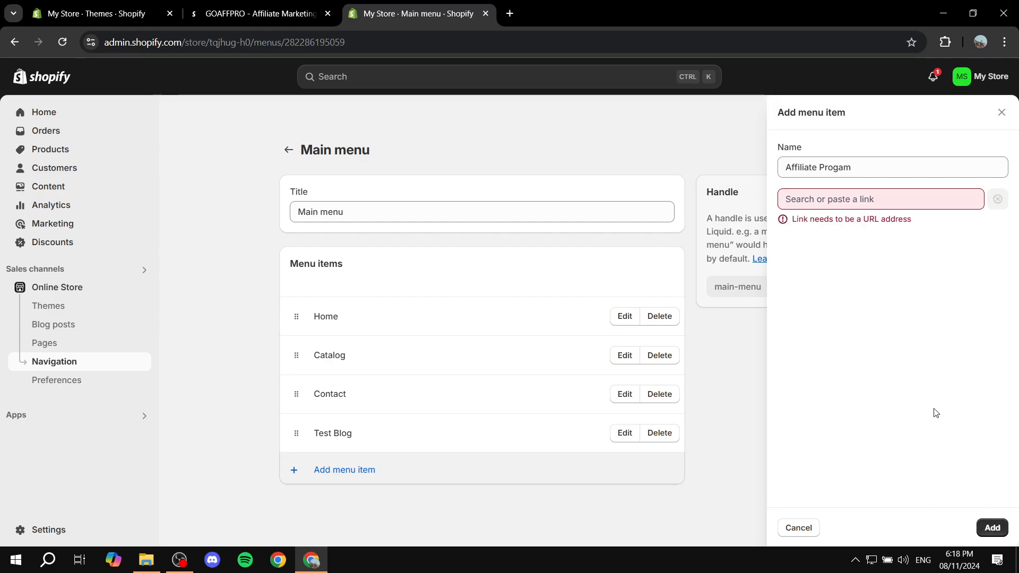
click(909, 195)
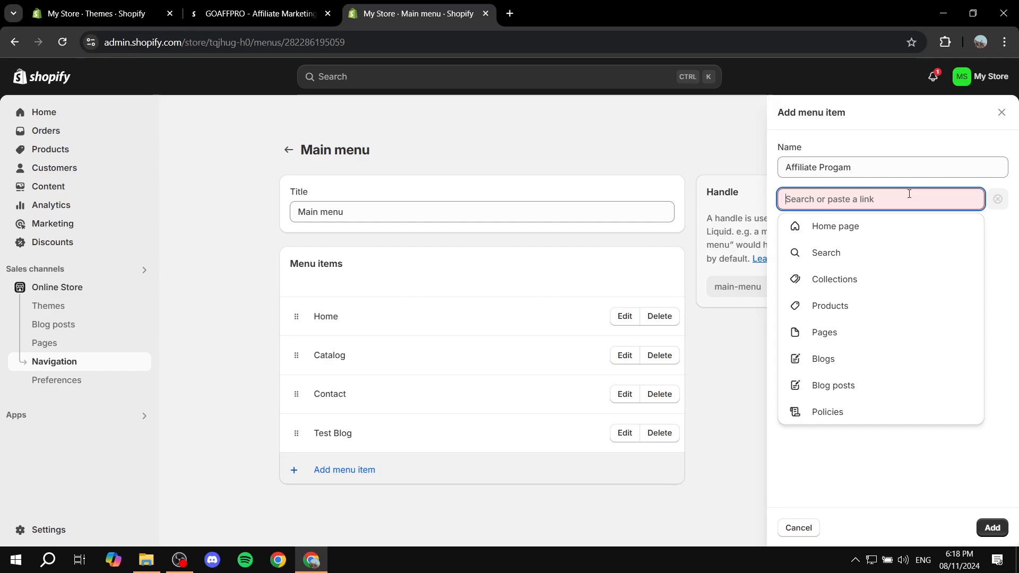
text(https://tqjhug-h0.goaffpro.com)
click(881, 227)
click(884, 201)
text(https://tqjhug-h0.goaffpro.com)
click(869, 228)
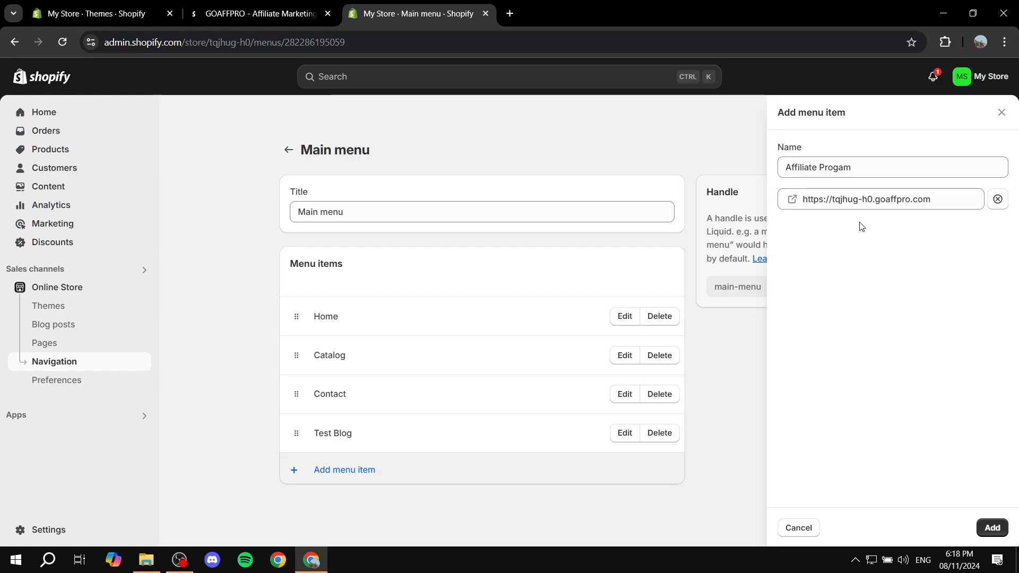
click(991, 529)
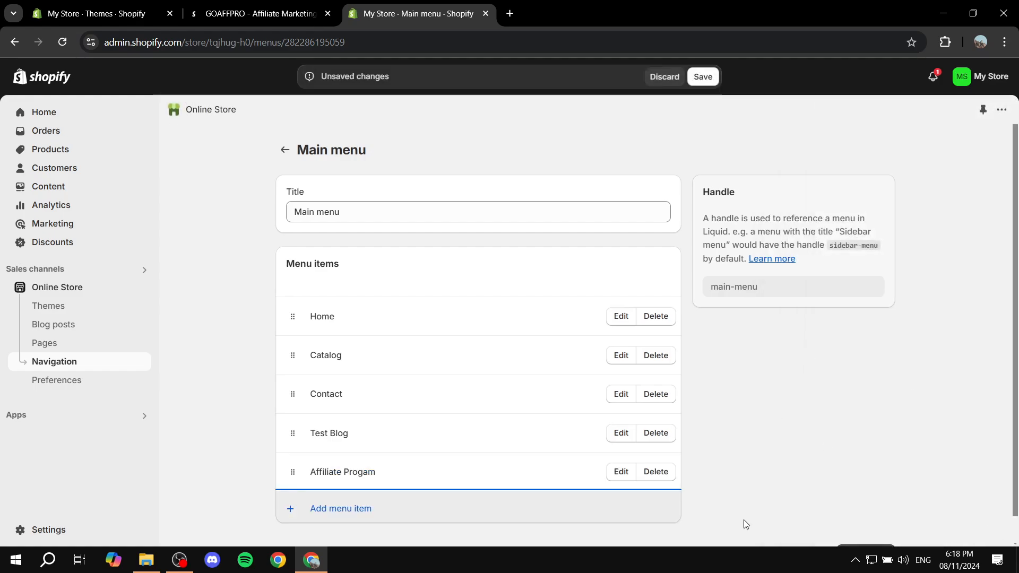
scroll(751, 478, down, 1)
click(887, 529)
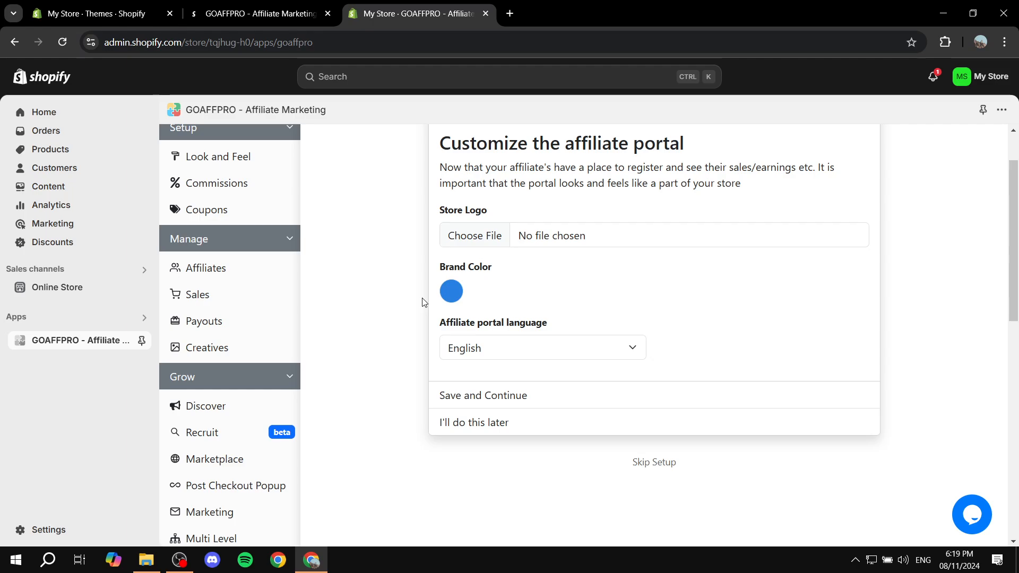
Upload Tutorial.png from the Explainer Media folder as the affiliate portal's store logo.
click(510, 239)
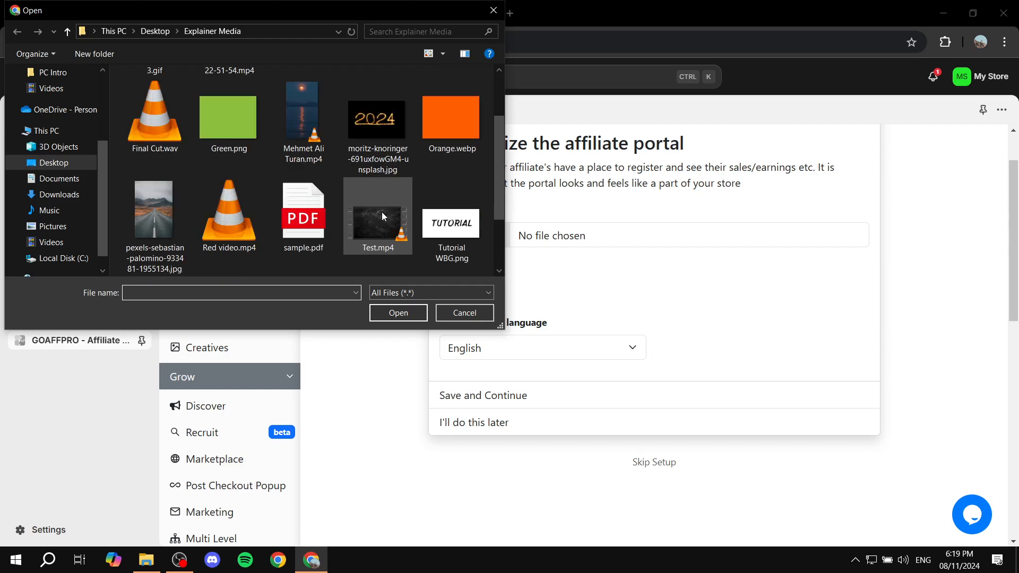
scroll(433, 202, down, 2)
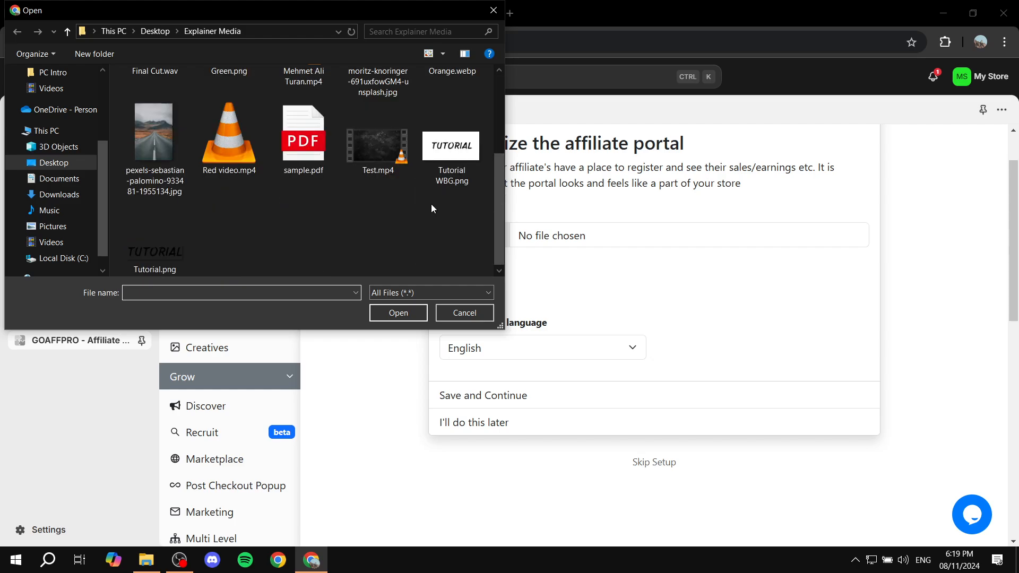
double_click(164, 242)
Set the affiliate portal's brand color to a golden yellow, then save the portal customization and continue the setup.
click(452, 291)
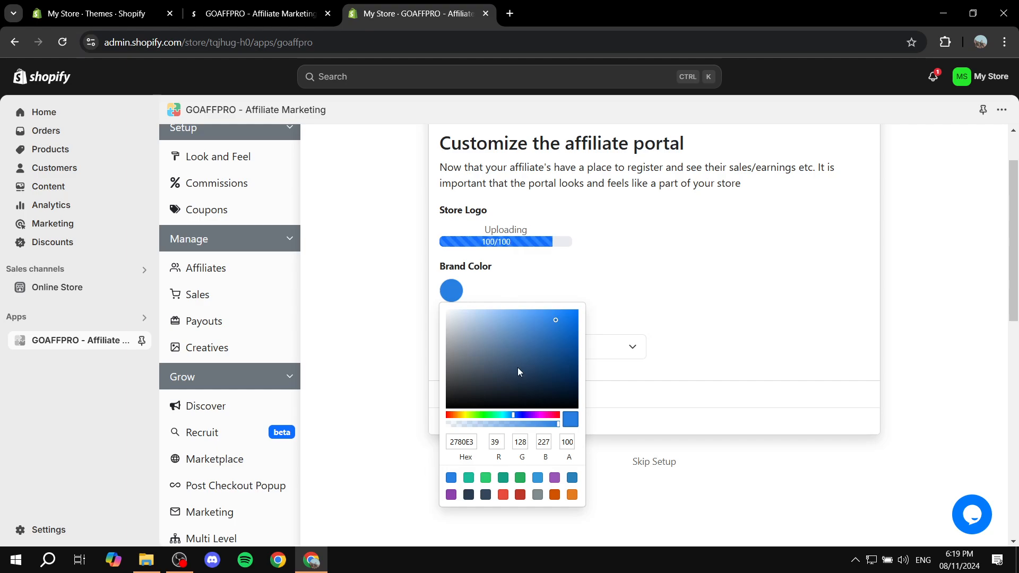
click(540, 435)
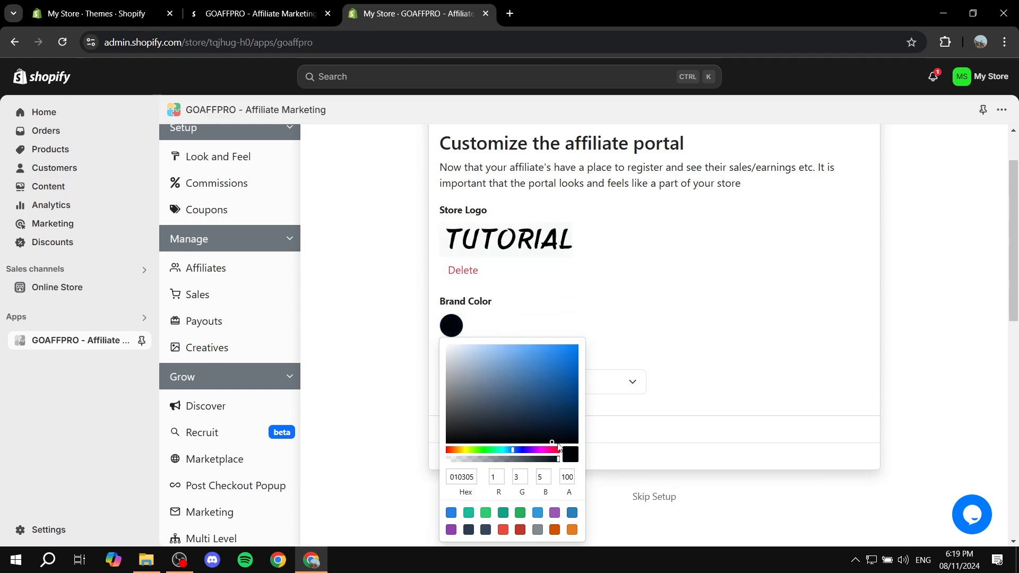
click(563, 385)
click(498, 450)
drag(498, 450, 464, 448)
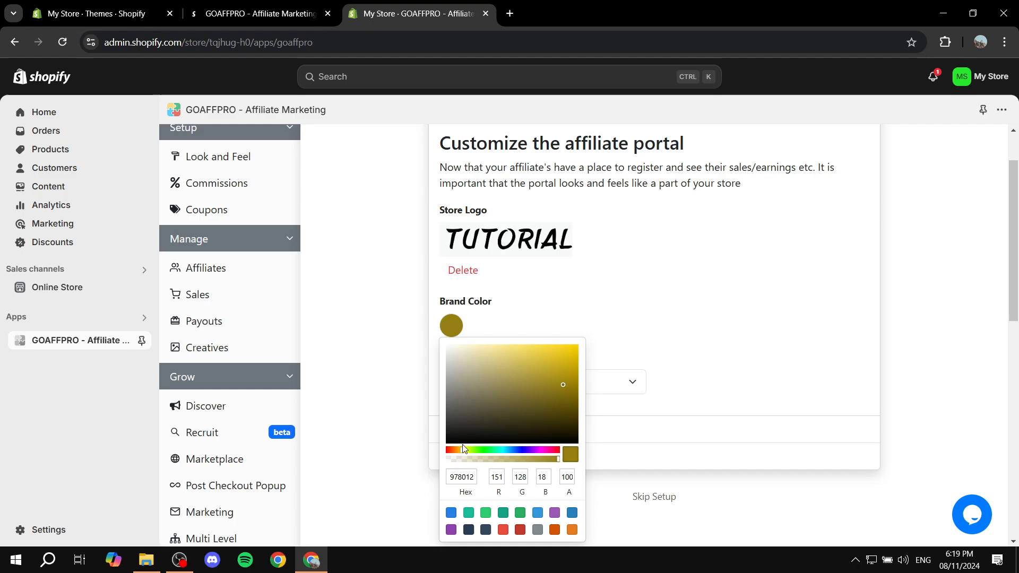
drag(556, 393, 598, 364)
click(600, 366)
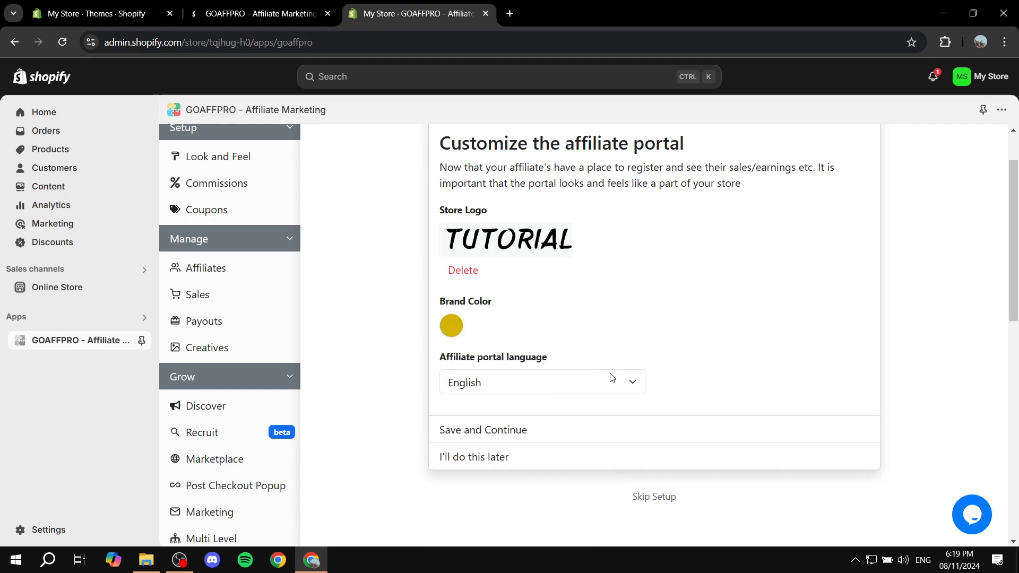
click(508, 430)
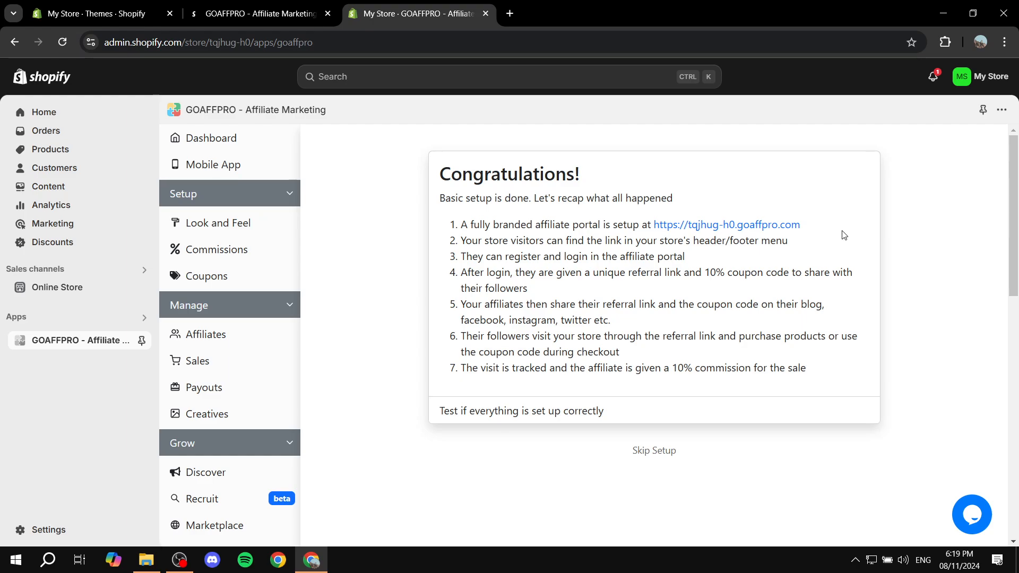
drag(816, 378, 458, 370)
click(444, 373)
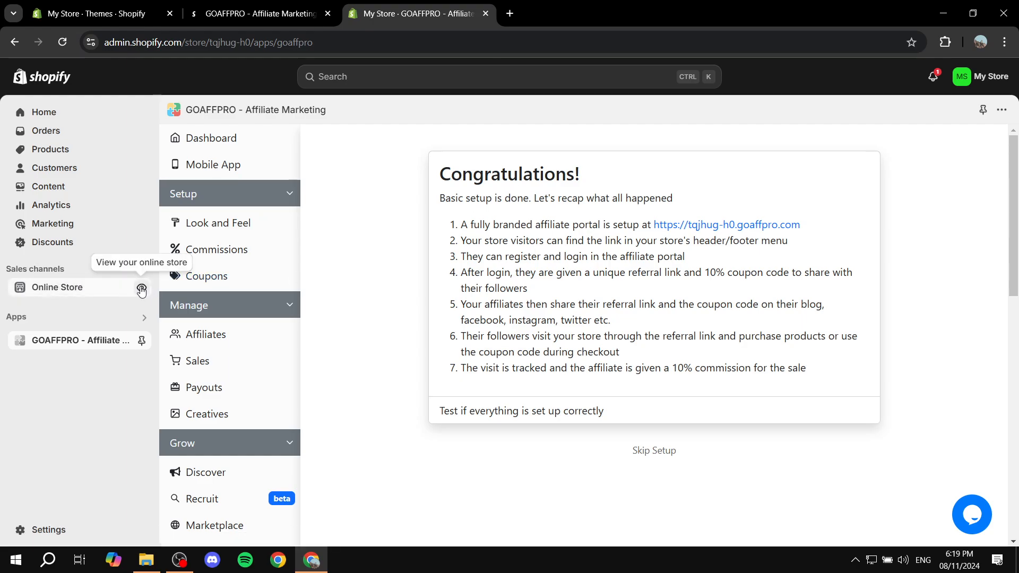
View the online store and examine its affiliate portal landing page at tqjhug-h0.goaffpro.com from header to footer.
click(141, 287)
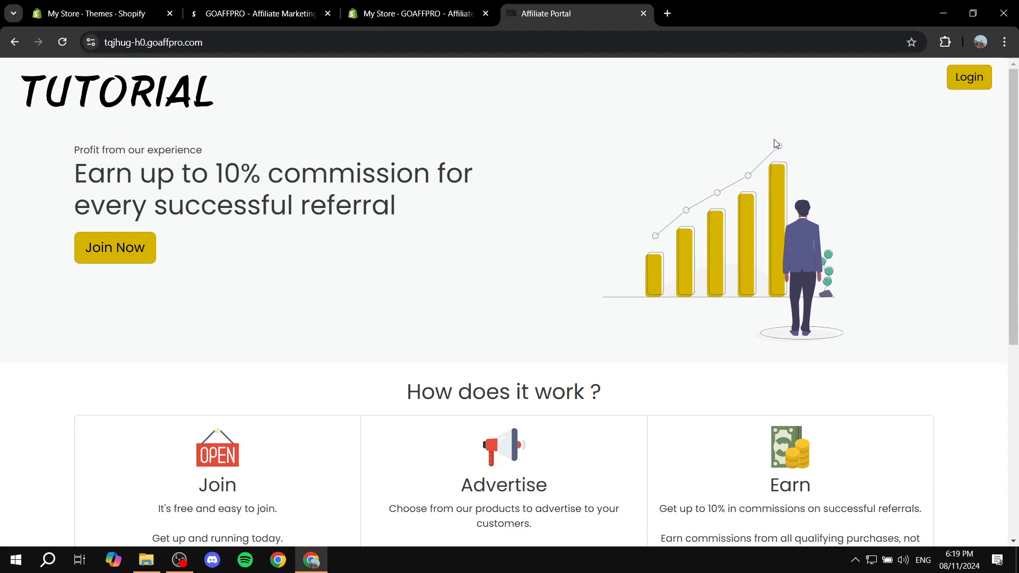
scroll(451, 193, down, 6)
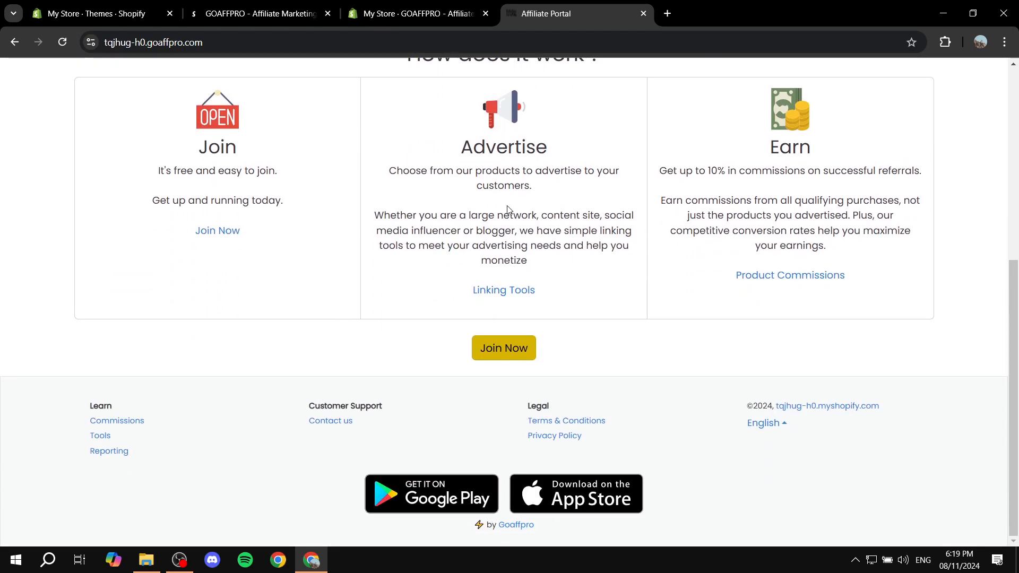
scroll(505, 367, up, 6)
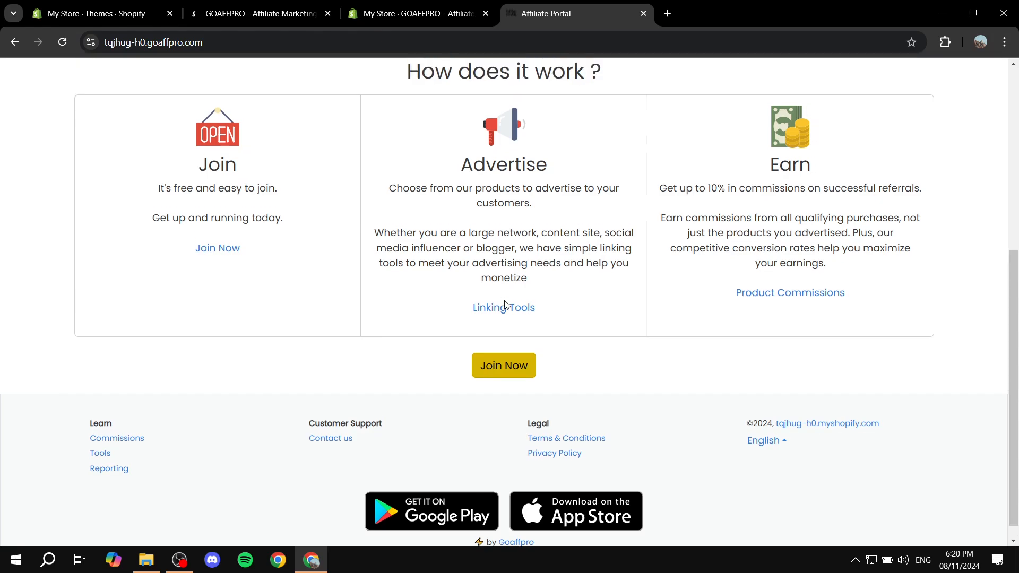